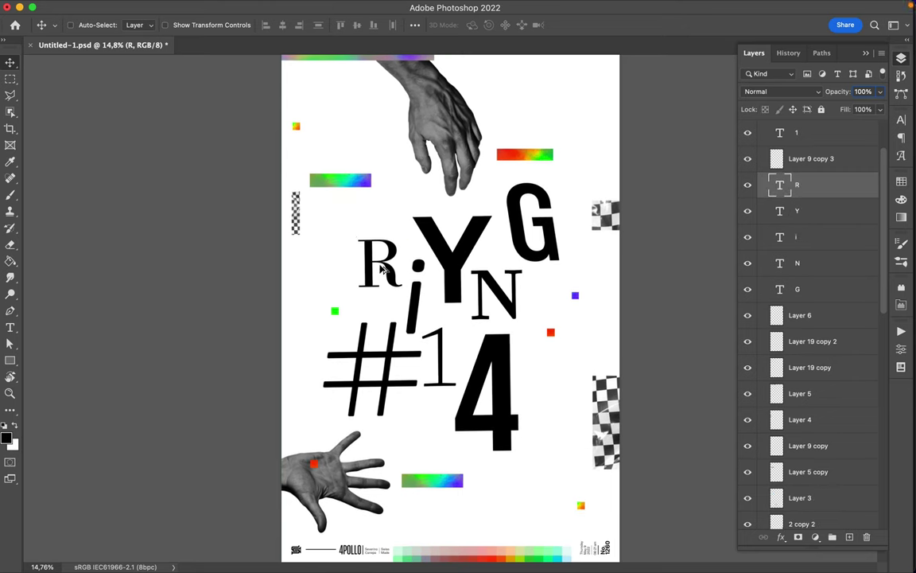
# Set the top-left T in Grenale Slab with the Ext Black It style
pyautogui.scroll(-10, 803, 262)
pyautogui.scroll(-10, 795, 334)
pyautogui.scroll(-5, 791, 397)
pyautogui.scroll(-20, 783, 470)
pyautogui.scroll(-3, 781, 414)
pyautogui.scroll(-10, 772, 334)
pyautogui.click(669, 260)
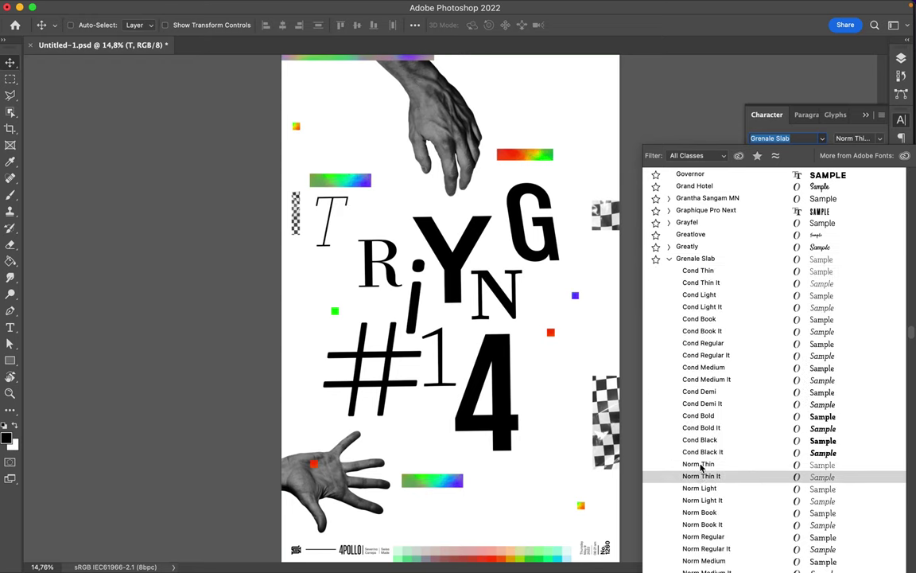
pyautogui.scroll(-8, 715, 445)
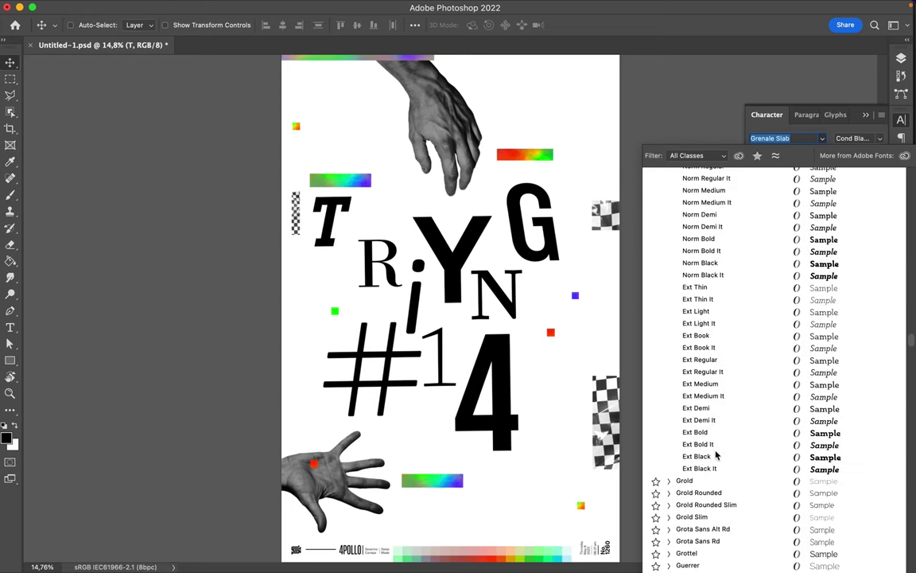
pyautogui.click(704, 467)
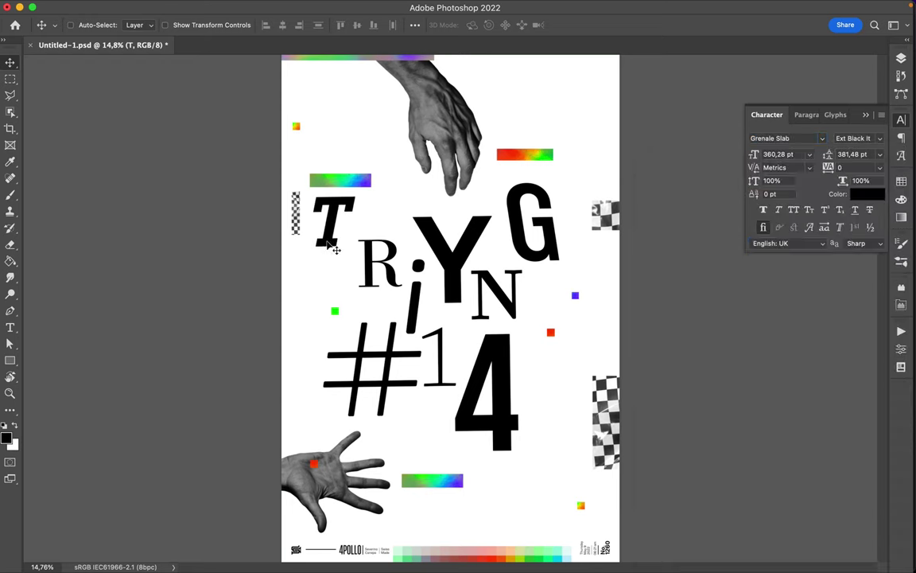
# Set the R in the SS Nickson Seven font
pyautogui.click(821, 138)
pyautogui.scroll(-15, 766, 344)
pyautogui.scroll(-10, 766, 343)
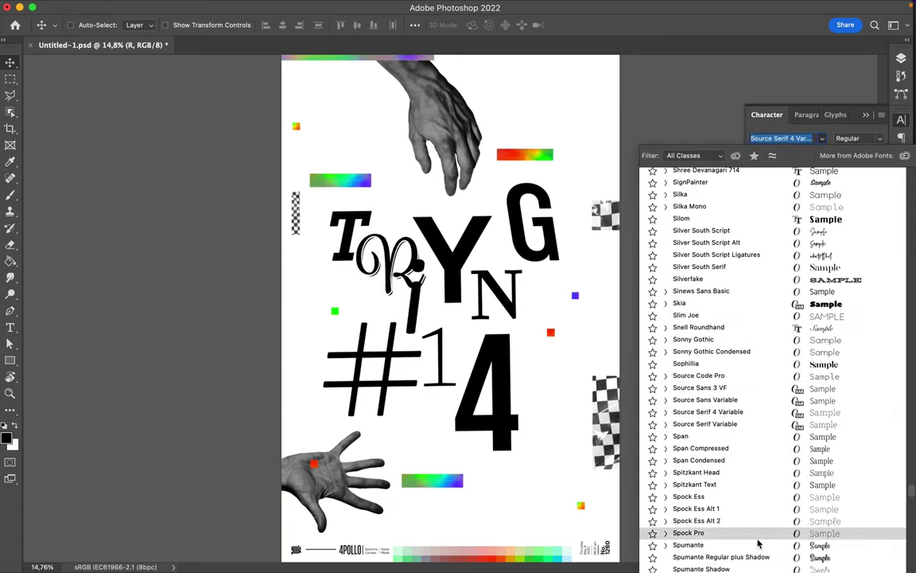
pyautogui.scroll(-5, 748, 501)
pyautogui.scroll(-5, 747, 509)
pyautogui.click(657, 401)
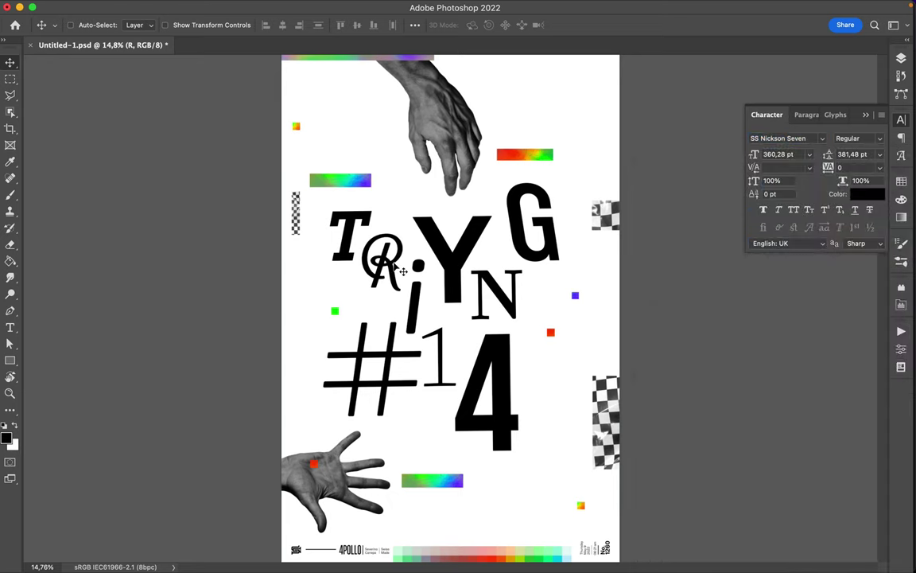
# Enlarge the R up-right, then reposition the Y and T around it
pyautogui.hotkey('ctrl', 't')
pyautogui.moveTo(404, 226); pyautogui.dragTo(425, 179)
pyautogui.press('Return')
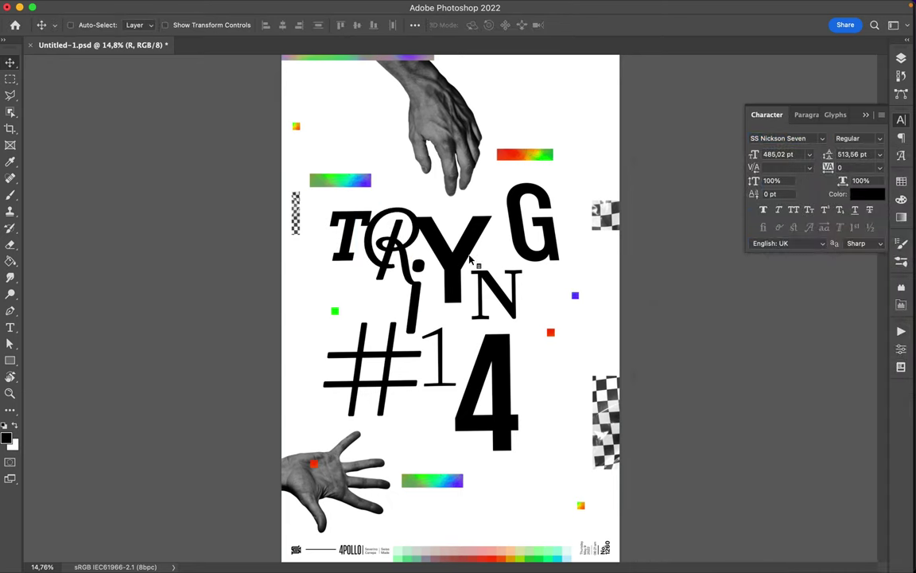
pyautogui.moveTo(489, 250); pyautogui.dragTo(499, 239)
pyautogui.moveTo(351, 229)
pyautogui.mouseDown()
pyautogui.moveTo(347, 217)
pyautogui.moveTo(380, 235)
pyautogui.mouseUp()
# Set the i in Caecilia LT Std 45 Light
pyautogui.click(421, 304)
pyautogui.click(821, 139)
pyautogui.scroll(-10, 795, 349)
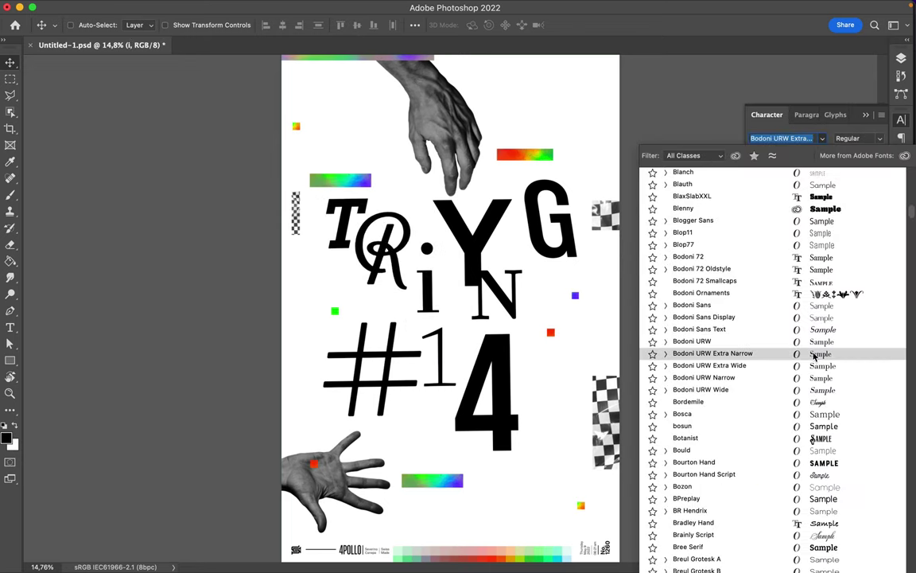
pyautogui.scroll(-10, 799, 457)
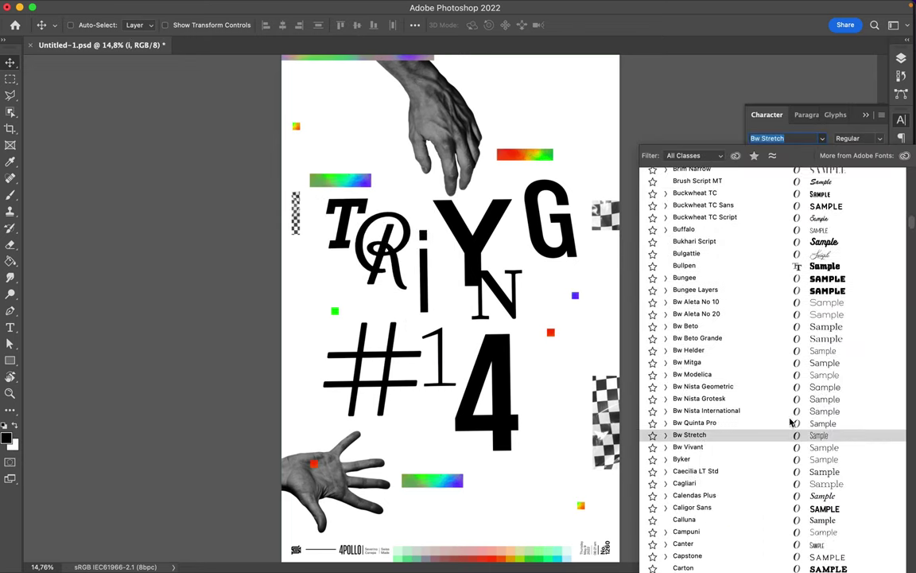
pyautogui.click(799, 471)
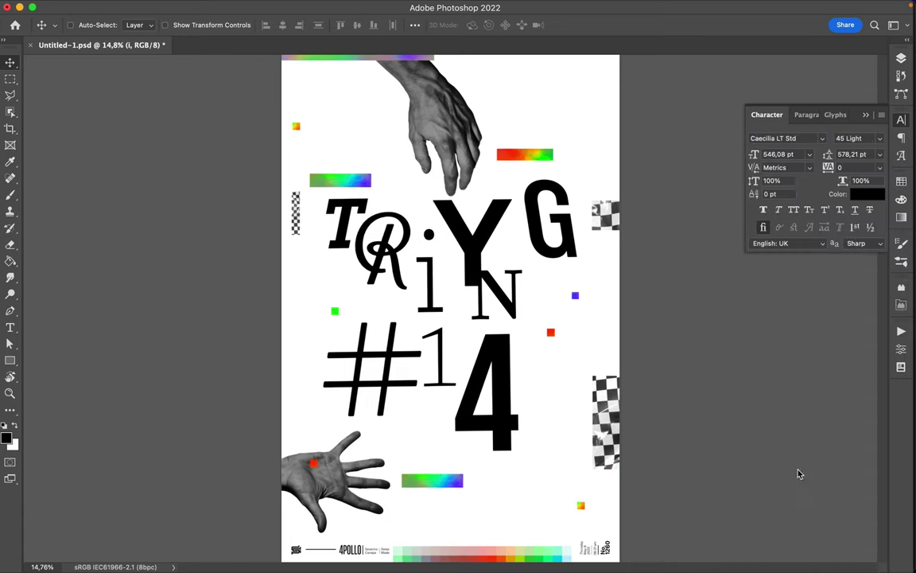
# Shrink the R and pack the i and Y up beside it
pyautogui.keyDown('ctrl'); pyautogui.click(400, 289); pyautogui.keyUp('ctrl')
pyautogui.hotkey('ctrl', 't')
pyautogui.moveTo(409, 288)
pyautogui.mouseDown()
pyautogui.moveTo(380, 249)
pyautogui.moveTo(389, 253)
pyautogui.mouseUp()
pyautogui.press('Return')
pyautogui.moveTo(436, 304); pyautogui.dragTo(419, 264)
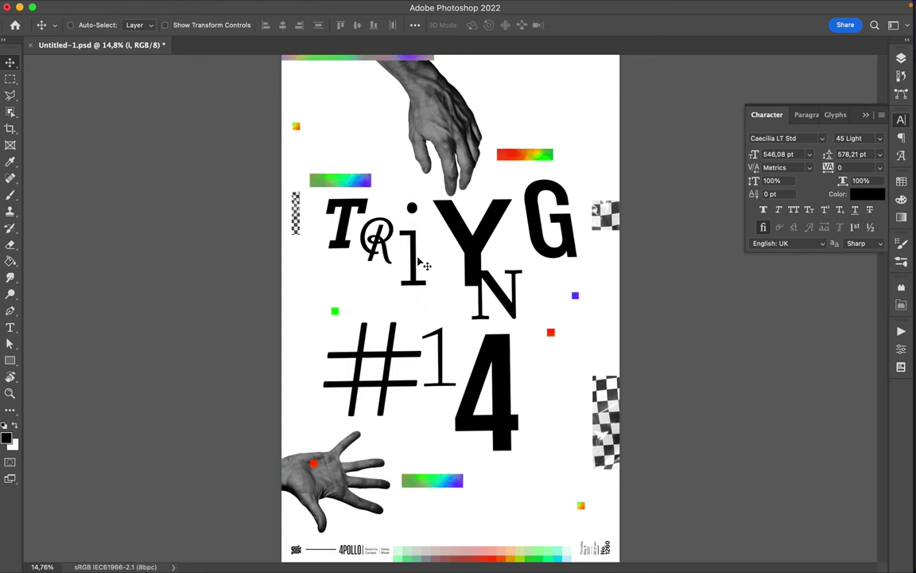
pyautogui.moveTo(469, 239); pyautogui.dragTo(447, 221)
pyautogui.click(821, 138)
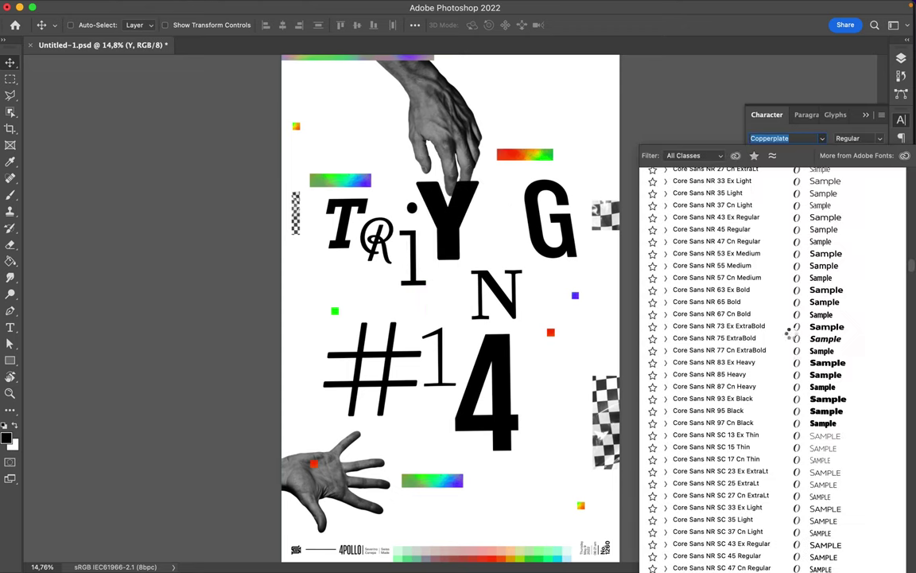
# Leave the Y unchanged, shift the top hand image left and raise the N between Y and G
pyautogui.scroll(-3, 793, 455)
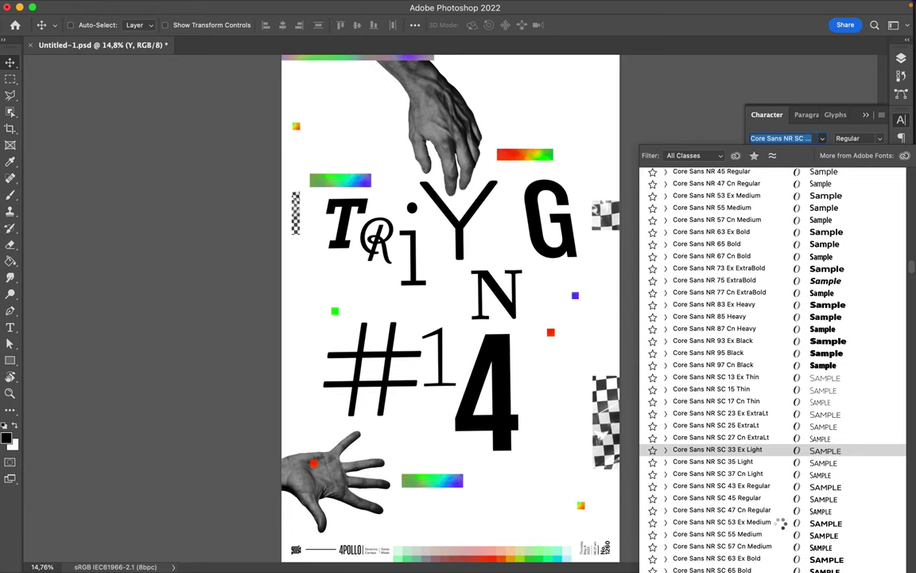
pyautogui.press('Escape')
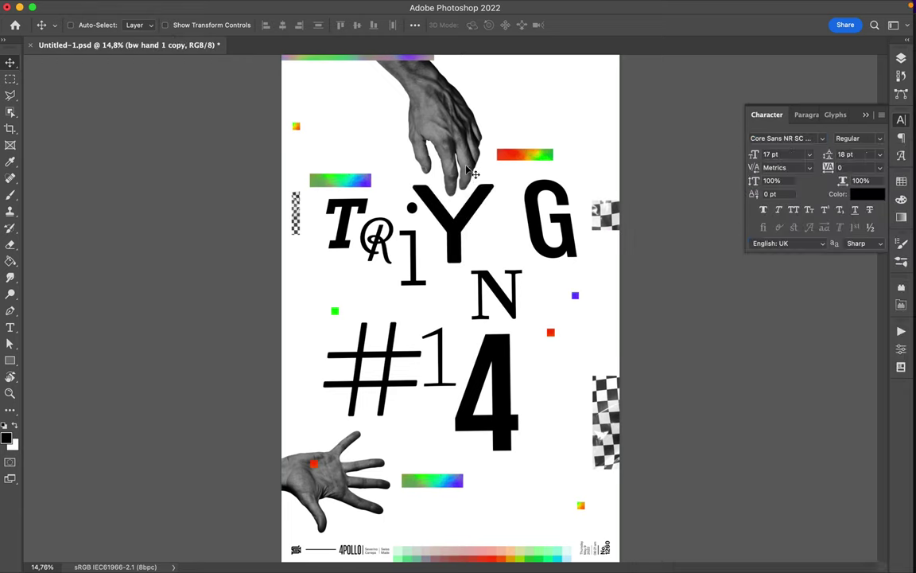
pyautogui.moveTo(465, 139); pyautogui.dragTo(401, 137)
pyautogui.click(517, 291)
pyautogui.moveTo(517, 291); pyautogui.dragTo(519, 249)
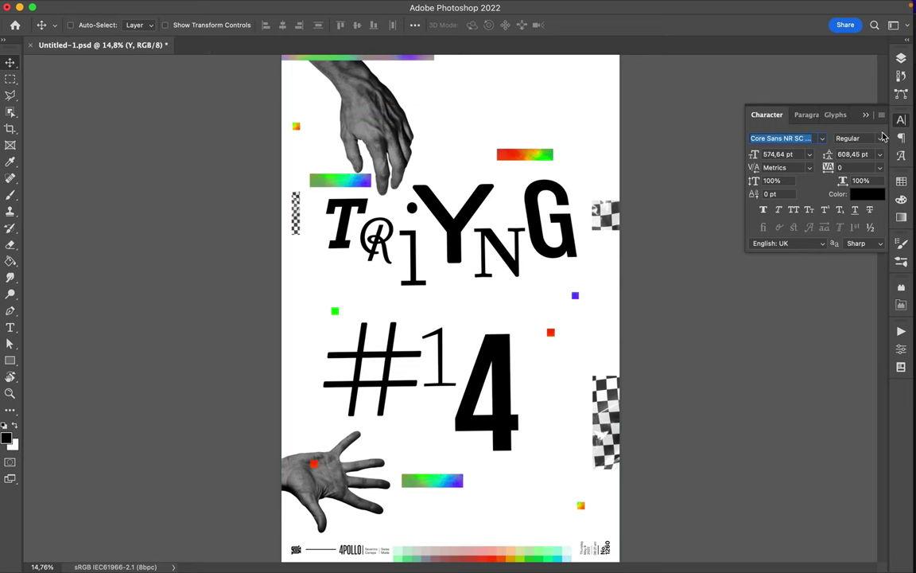
# Give the Y a thin Core Sans NR SC face enlarged to 826.36 pt
pyautogui.click(817, 137)
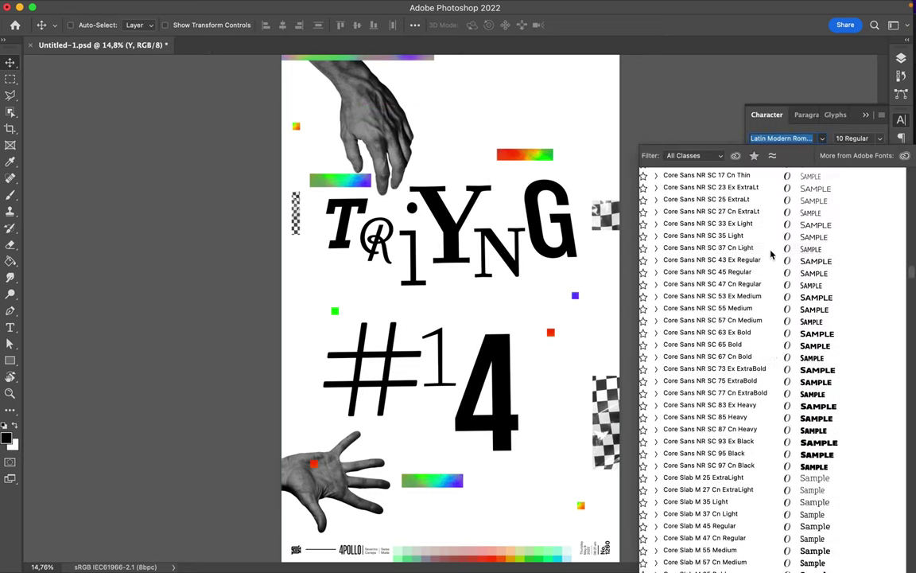
pyautogui.click(704, 174)
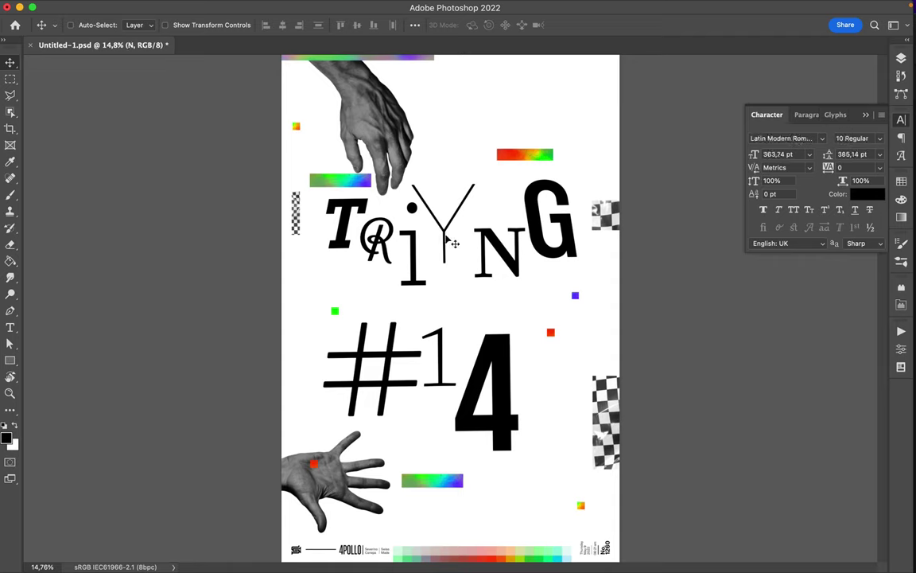
pyautogui.hotkey('ctrl', 't')
pyautogui.moveTo(444, 296); pyautogui.dragTo(444, 330)
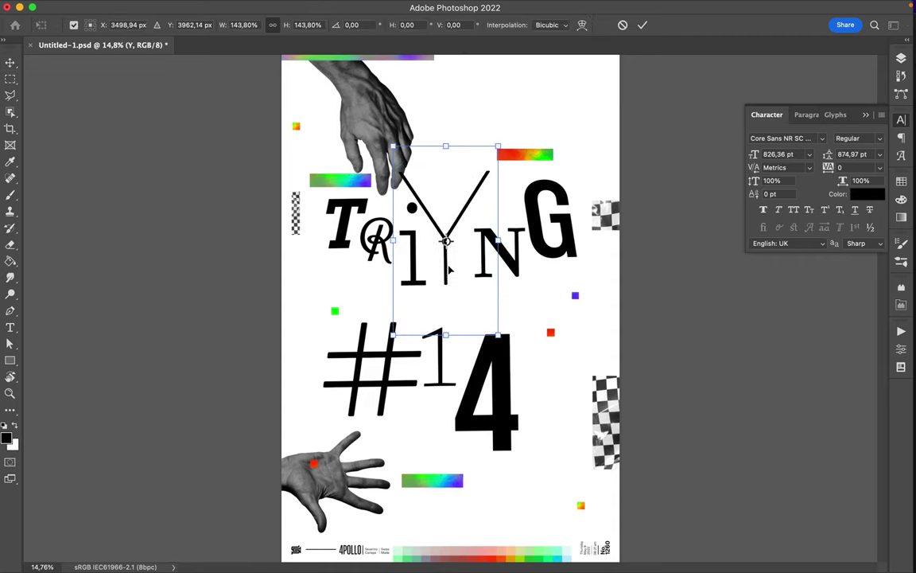
pyautogui.press('Return')
pyautogui.keyDown('ctrl'); pyautogui.click(400, 159); pyautogui.keyUp('ctrl')
# Move the top hand image back right and shift the N up-left
pyautogui.moveTo(400, 159); pyautogui.dragTo(467, 159)
pyautogui.moveTo(498, 251); pyautogui.dragTo(489, 238)
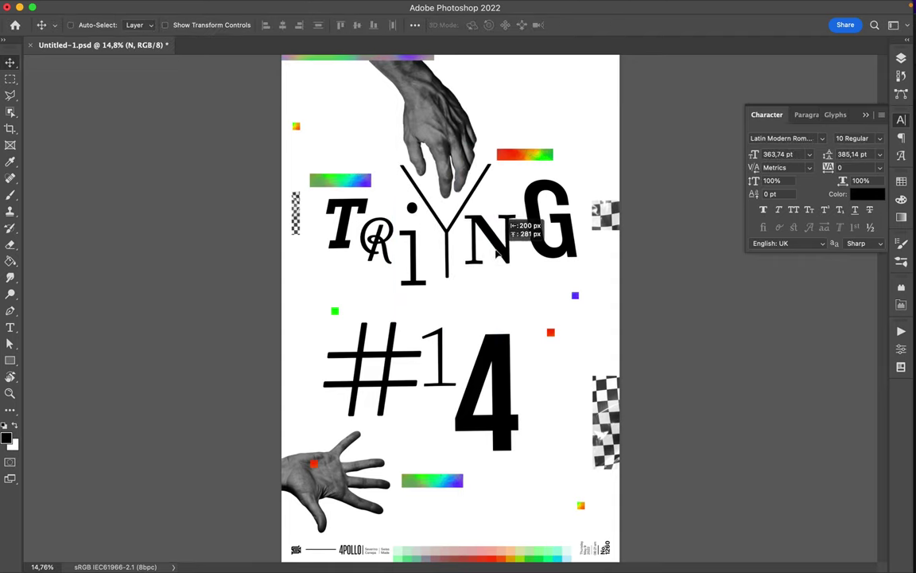
pyautogui.click(783, 138)
pyautogui.scroll(-10, 783, 374)
# Set the N in Eurostile DC D
pyautogui.scroll(-5, 775, 446)
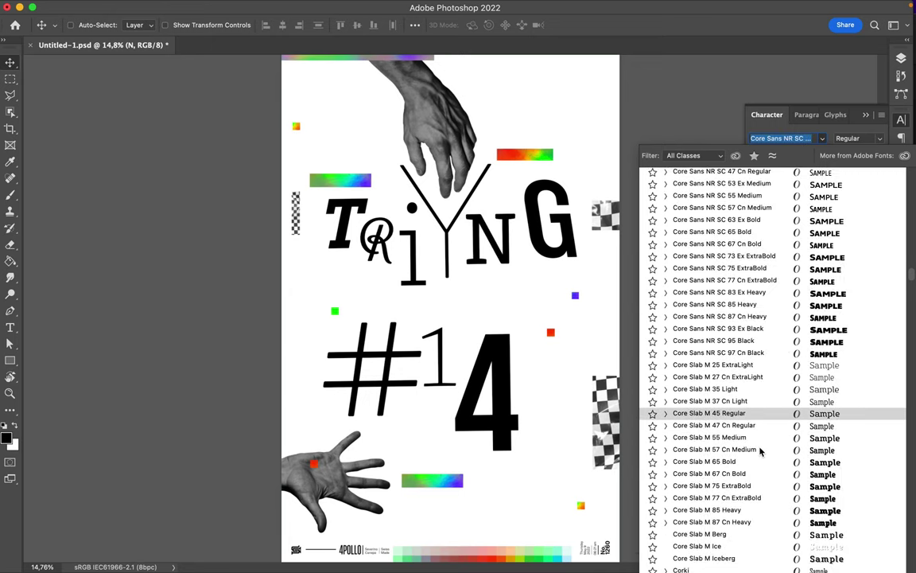
pyautogui.scroll(-5, 763, 358)
pyautogui.scroll(-5, 732, 402)
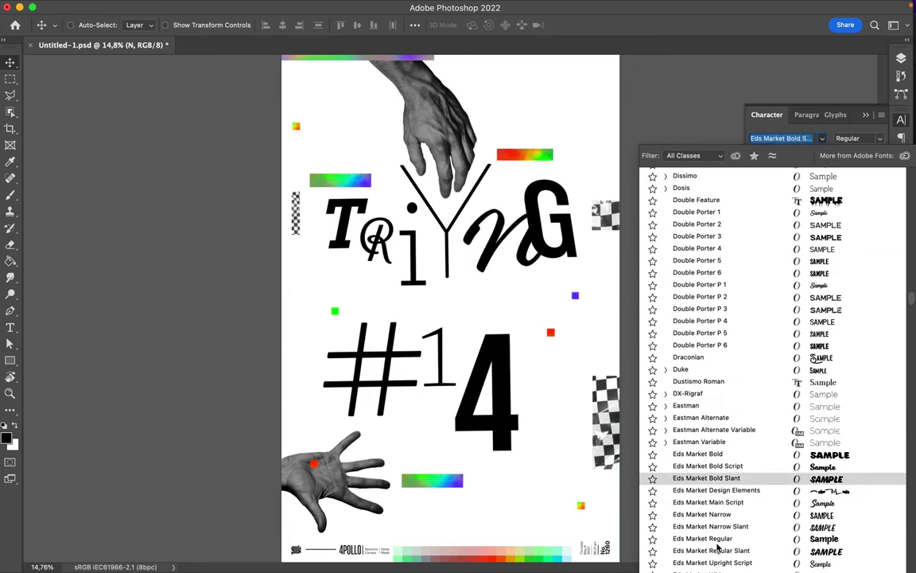
pyautogui.scroll(-5, 718, 549)
pyautogui.scroll(-5, 728, 493)
pyautogui.click(725, 422)
# Set the G in Montreux Grotesk Regular and move it down-left beside the N
pyautogui.click(822, 138)
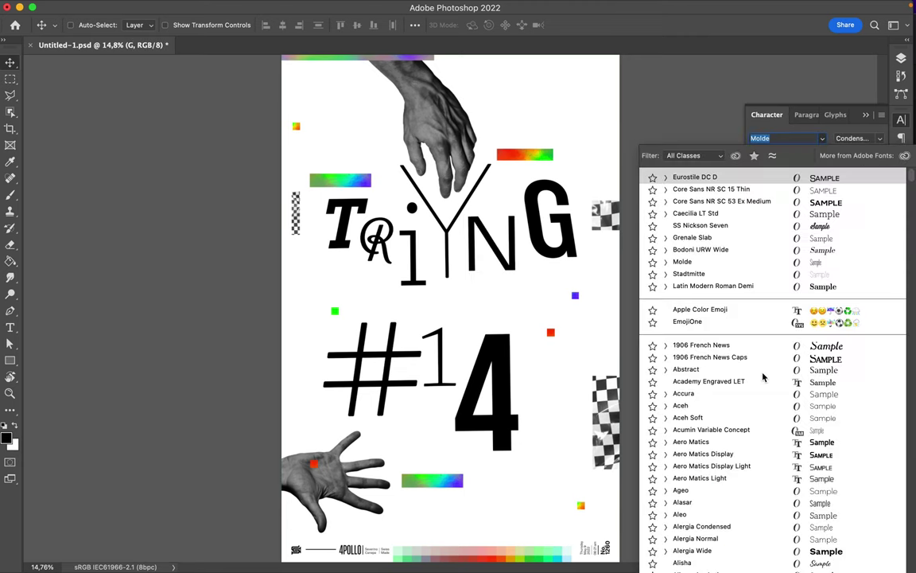
pyautogui.scroll(-15, 762, 377)
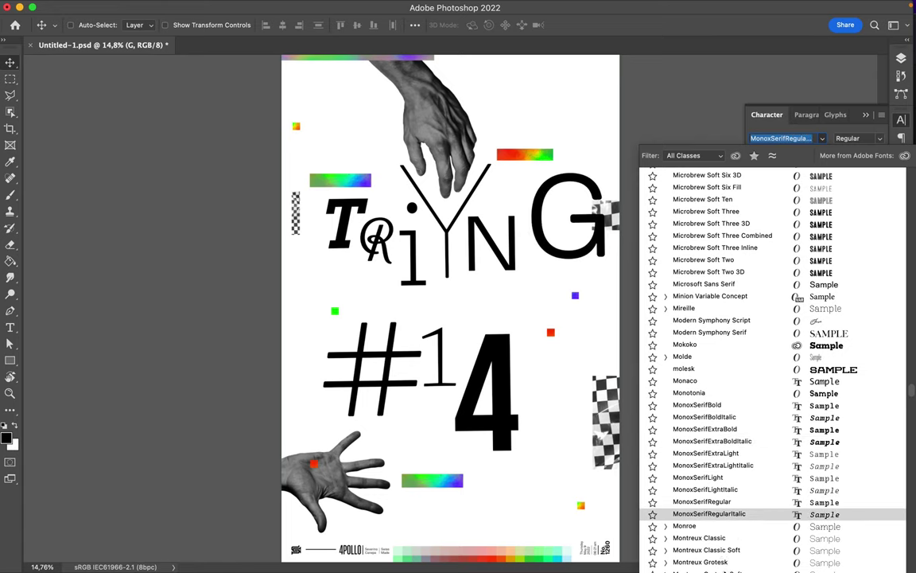
pyautogui.click(731, 562)
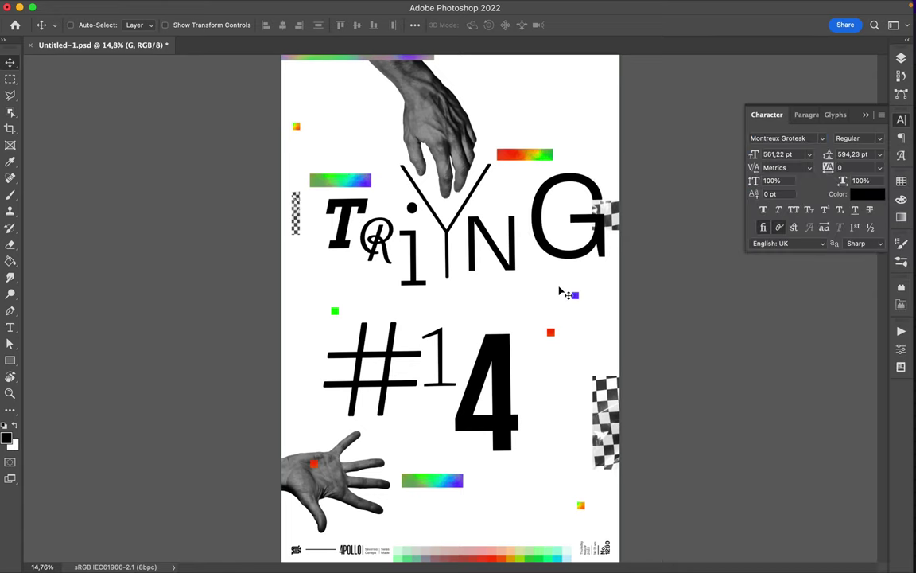
pyautogui.moveTo(551, 293); pyautogui.dragTo(560, 257)
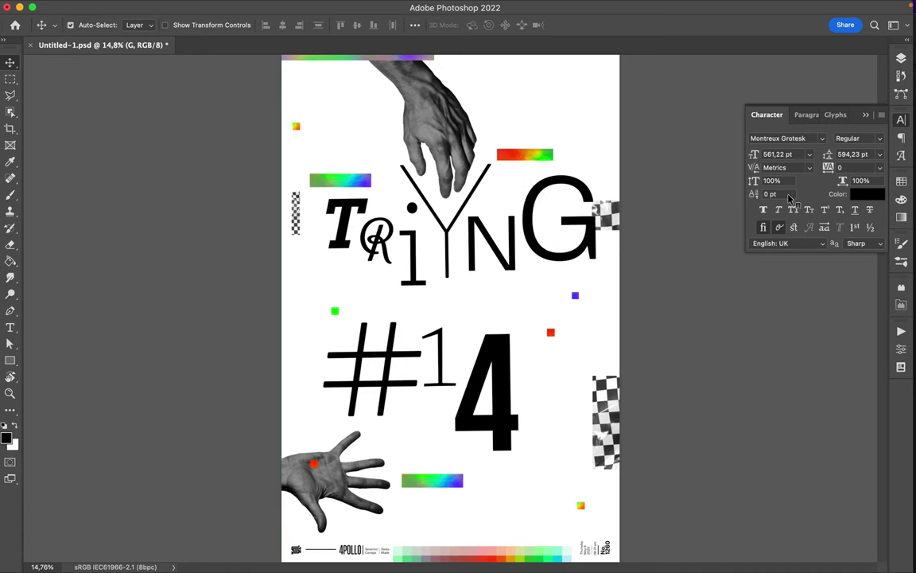
# Browse fonts for the # sign, switching it to Karlsen
pyautogui.click(822, 138)
pyautogui.scroll(-10, 768, 350)
pyautogui.scroll(-10, 768, 350)
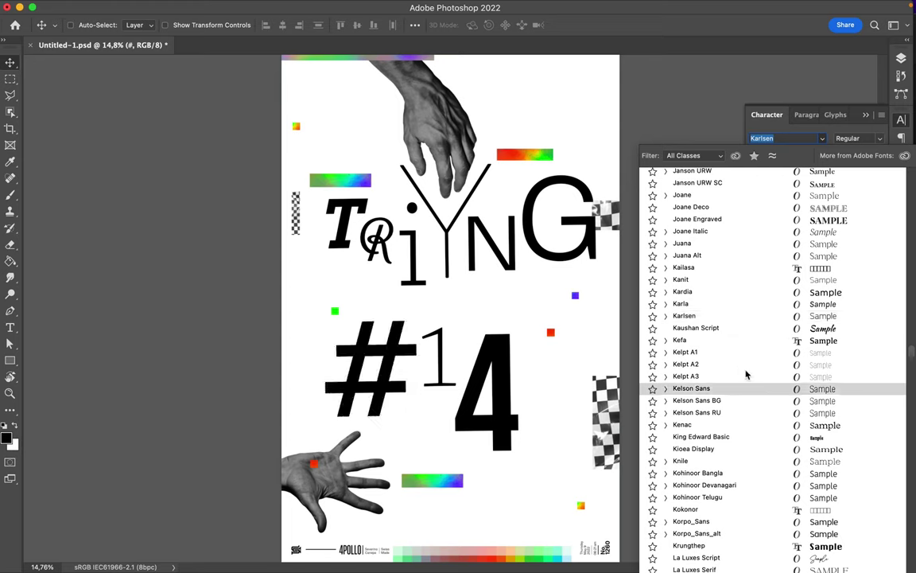
# Give the # sign Kelson Sans in the Light weight for a thin outline look
pyautogui.press('Down')
pyautogui.press('Down')
pyautogui.press('Down')
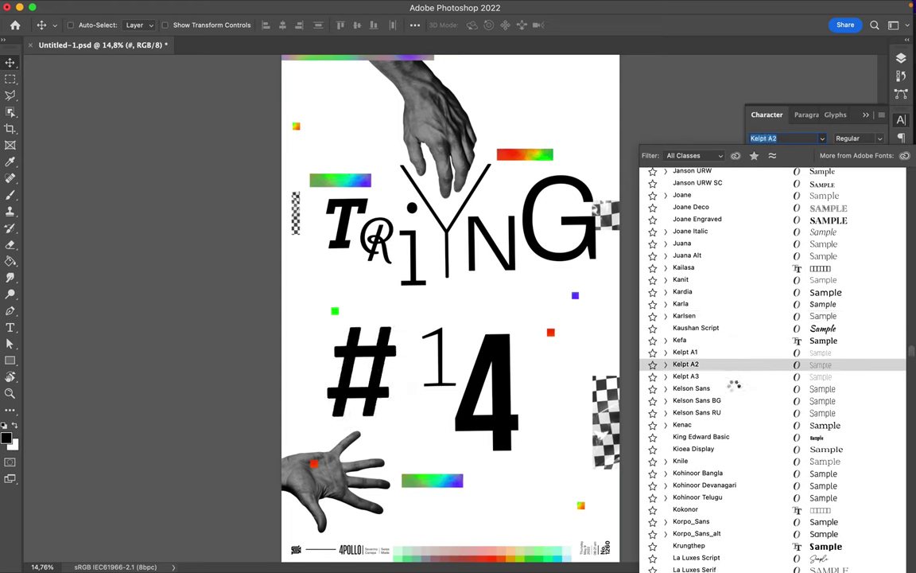
pyautogui.click(692, 387)
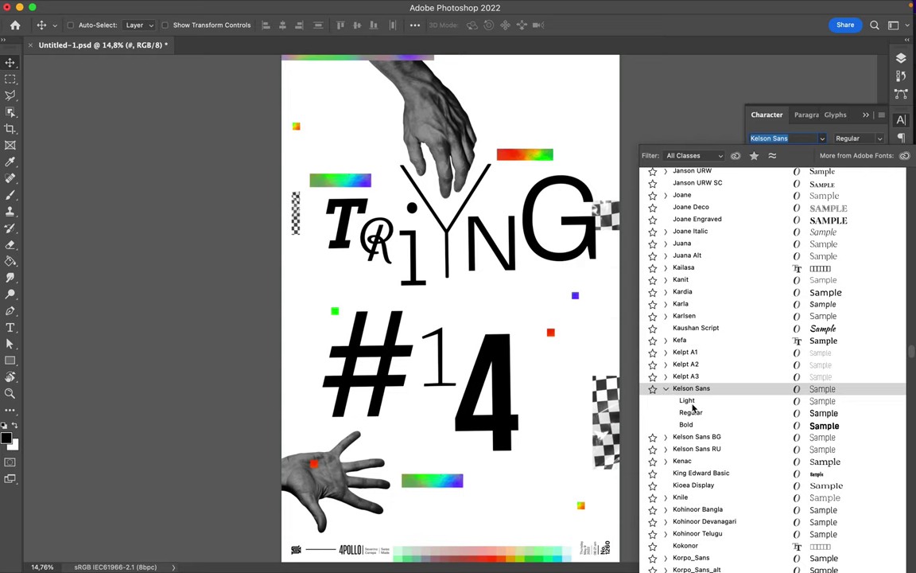
pyautogui.click(689, 402)
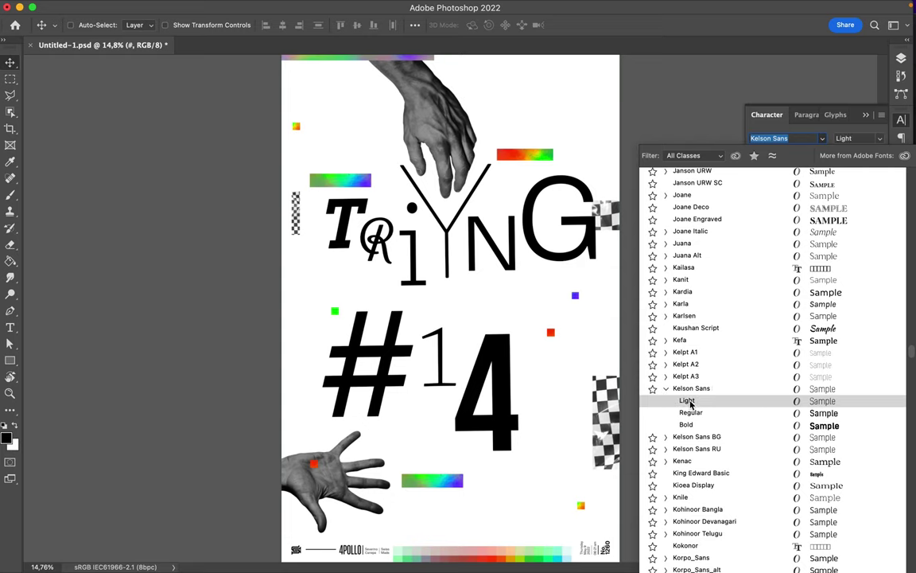
pyautogui.press('Return')
pyautogui.press('F11')
# Dismiss the system utility popup covering the screen
pyautogui.click(393, 415)
pyautogui.press('F11')
pyautogui.click(650, 8)
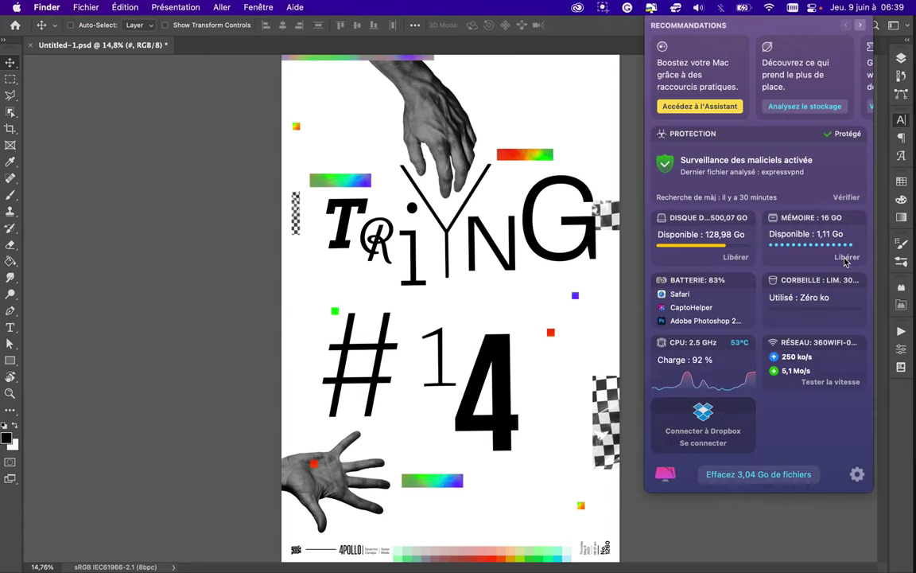
pyautogui.click(636, 154)
# Set the 1 in #14 to Intro Inline Regular
pyautogui.click(822, 139)
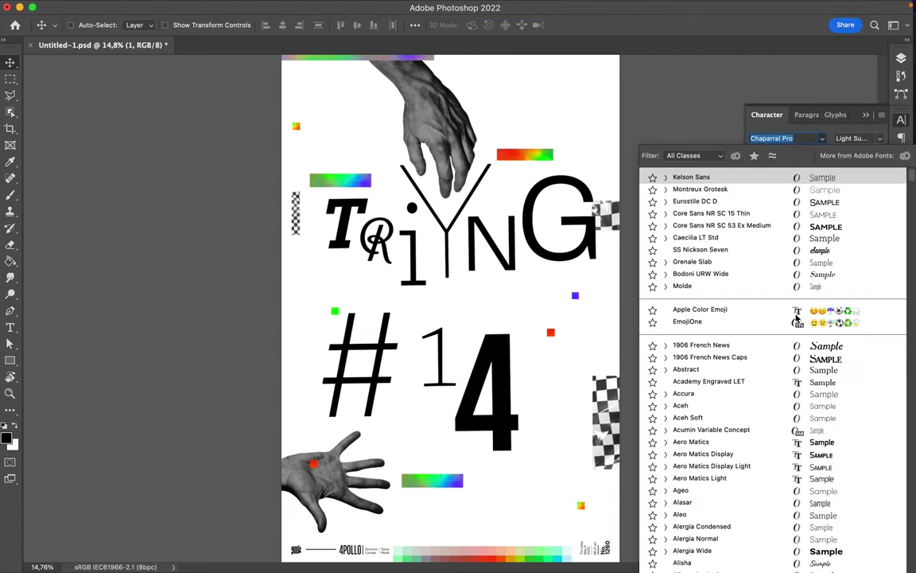
pyautogui.scroll(-10, 791, 318)
pyautogui.scroll(-10, 780, 366)
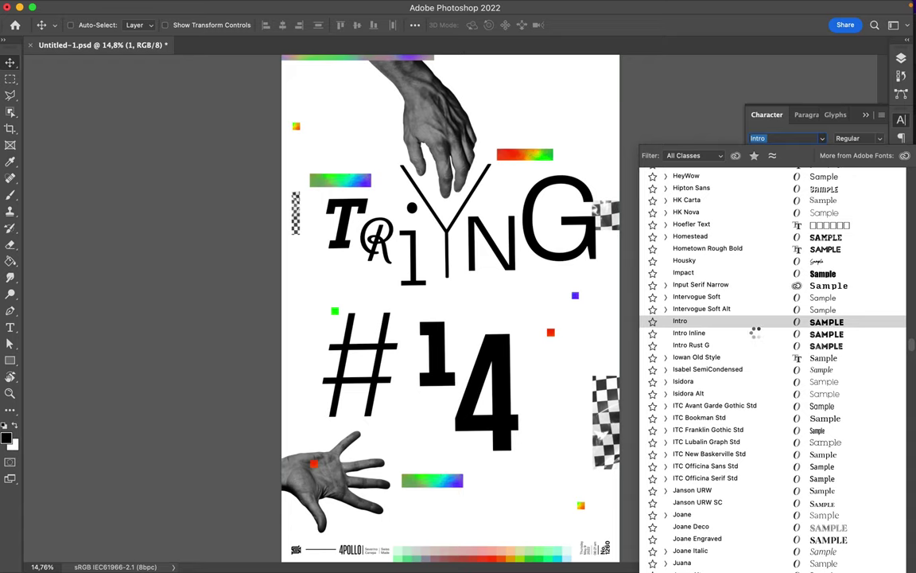
pyautogui.click(756, 336)
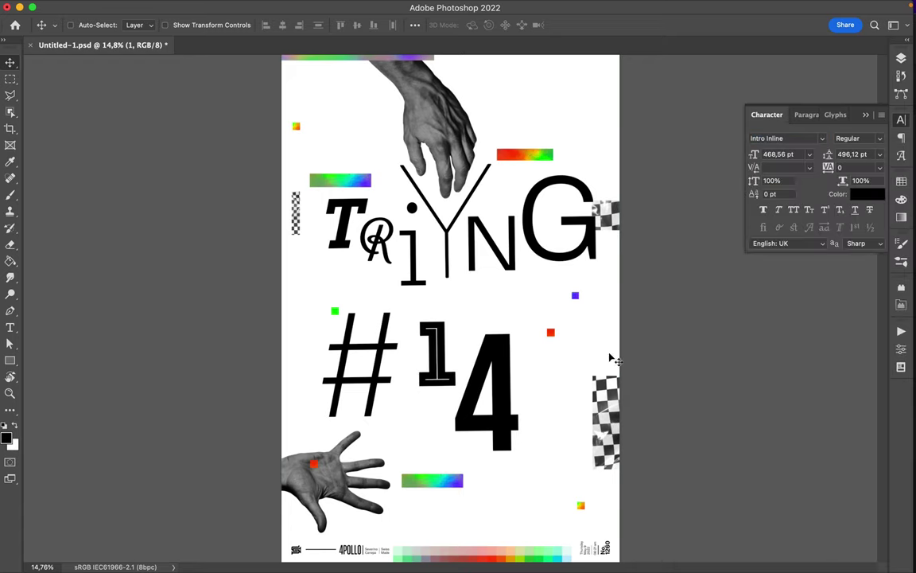
# Set the 4 in Young Coconut Display Inline
pyautogui.click(824, 140)
pyautogui.scroll(10, 770, 369)
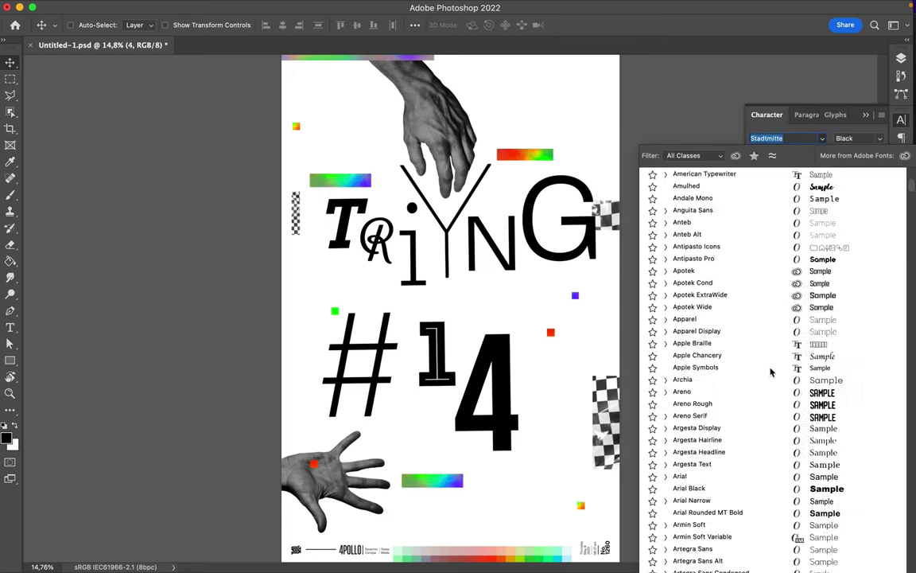
pyautogui.scroll(-15, 770, 370)
pyautogui.scroll(-15, 770, 371)
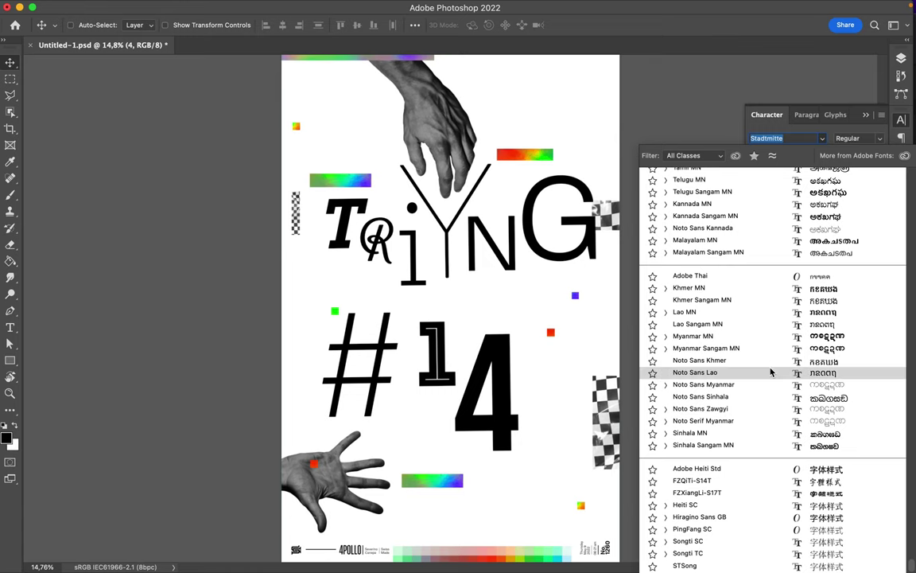
pyautogui.scroll(10, 770, 371)
pyautogui.scroll(10, 770, 371)
pyautogui.scroll(1, 765, 371)
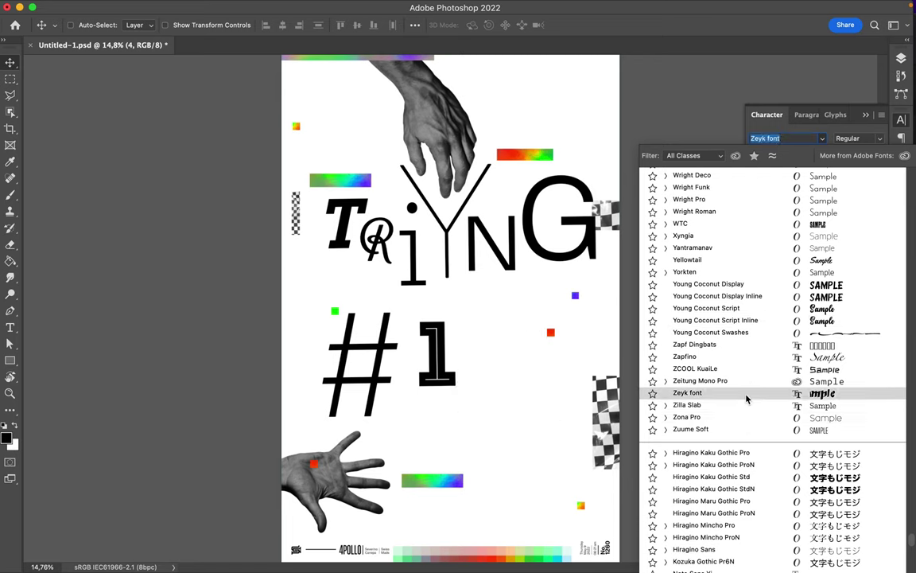
pyautogui.click(760, 297)
# Shrink the 4 to about 89.76% of its size
pyautogui.hotkey('ctrl', 't')
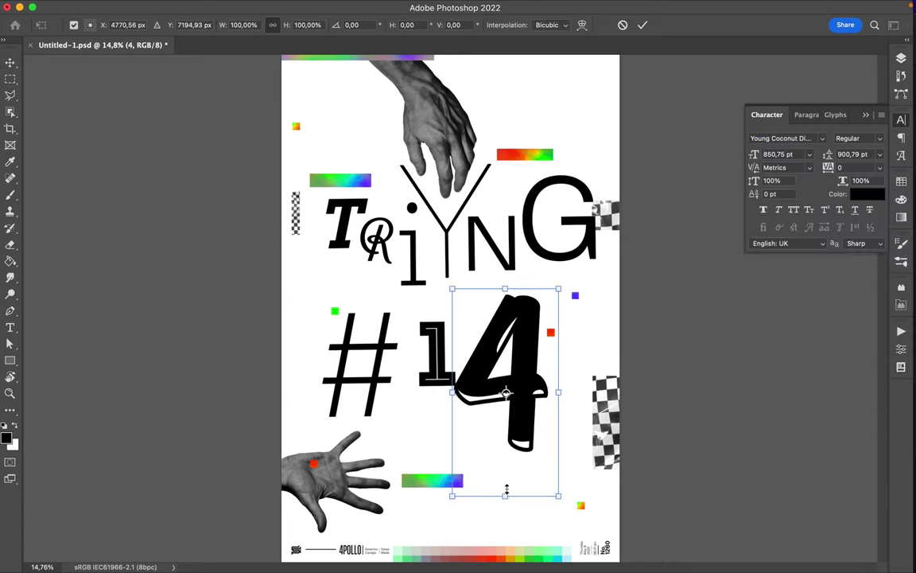
pyautogui.moveTo(451, 494); pyautogui.dragTo(462, 474)
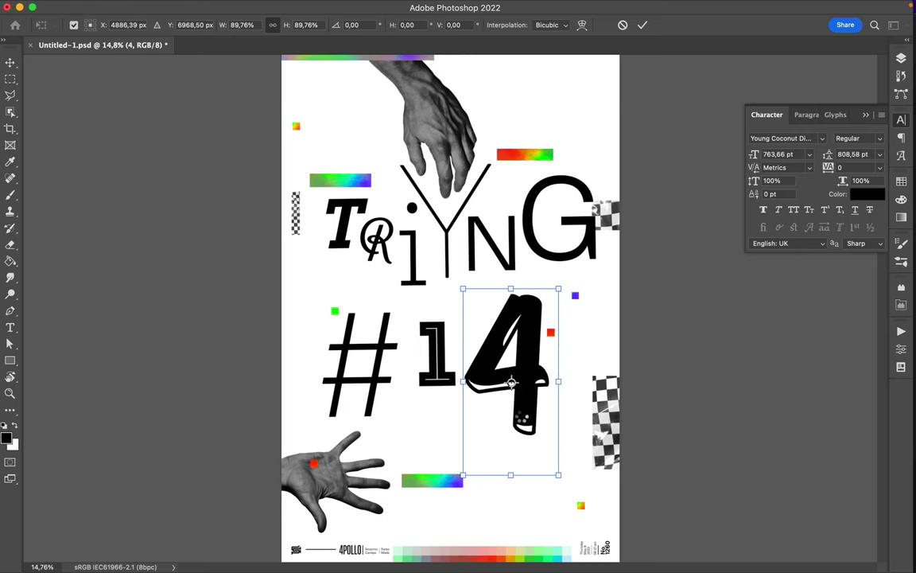
pyautogui.press('Return')
pyautogui.keyDown('ctrl'); pyautogui.click(402, 263); pyautogui.keyUp('ctrl')
# Change the i to Caecilia LT Std 75 Bold
pyautogui.click(849, 138)
pyautogui.click(858, 168)
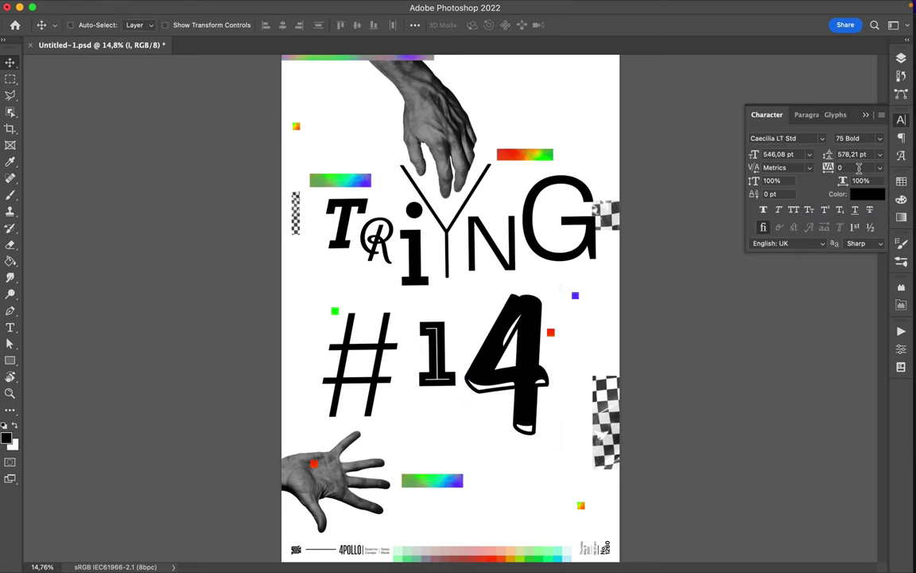
pyautogui.click(870, 140)
pyautogui.press('Up')
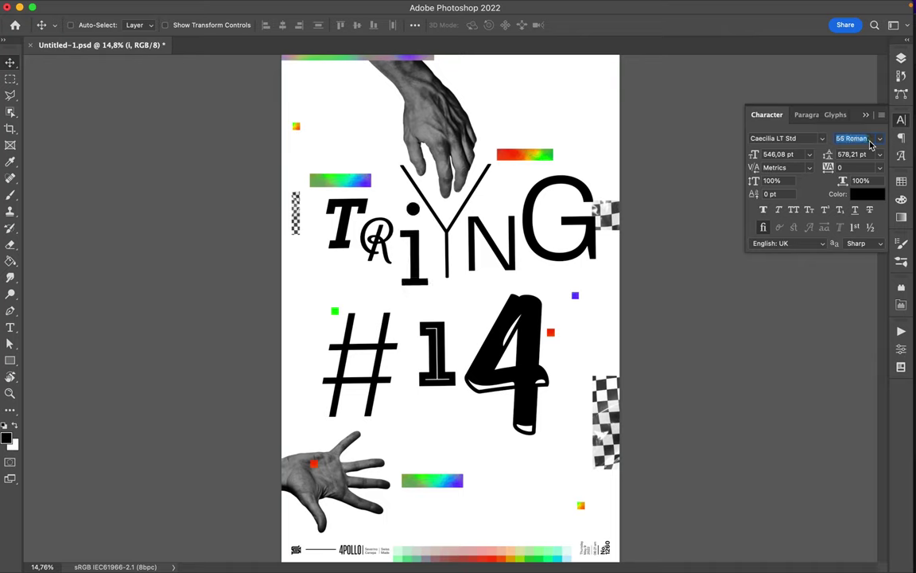
# Switch the T to the thinner Ext Regular style and stretch it taller, about 123%
pyautogui.keyDown('ctrl'); pyautogui.click(345, 242); pyautogui.keyUp('ctrl')
pyautogui.click(852, 138)
pyautogui.press('Up')
pyautogui.hotkey('ctrl', 't')
pyautogui.moveTo(342, 272); pyautogui.dragTo(333, 296)
pyautogui.press('Return')
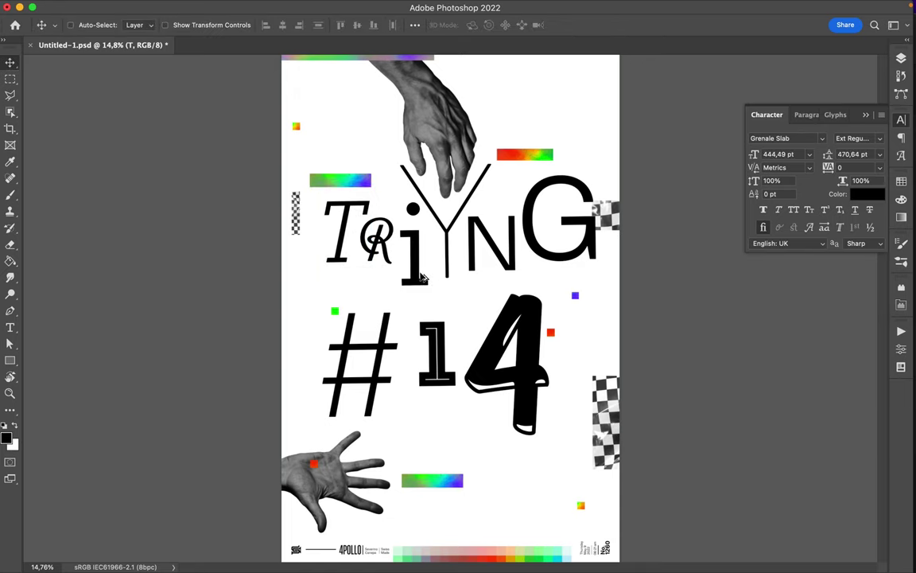
# Nudge the # slightly right and move the gradient rectangle right and down
pyautogui.keyDown('ctrl'); pyautogui.click(448, 269); pyautogui.keyUp('ctrl')
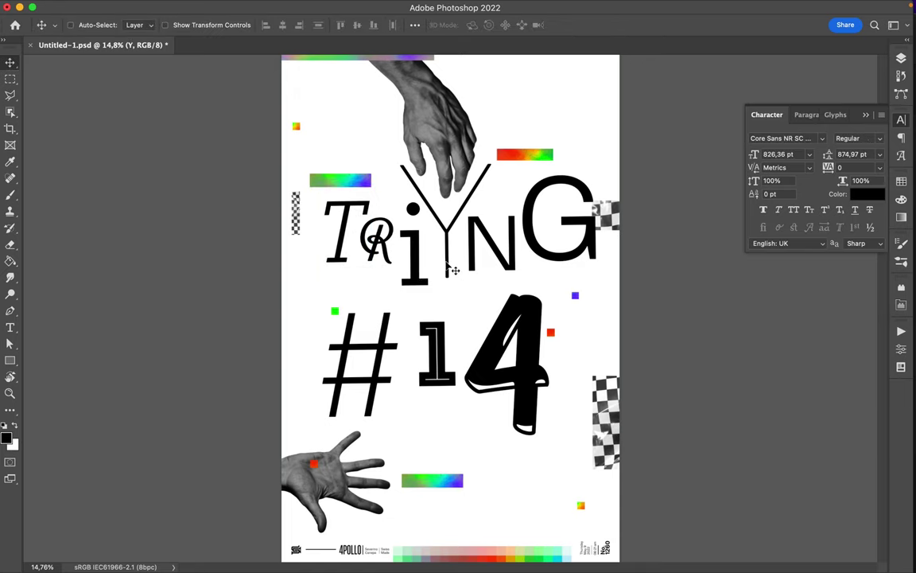
pyautogui.keyDown('ctrl'); pyautogui.click(369, 251); pyautogui.keyUp('ctrl')
pyautogui.keyDown('ctrl'); pyautogui.click(382, 245); pyautogui.keyUp('ctrl')
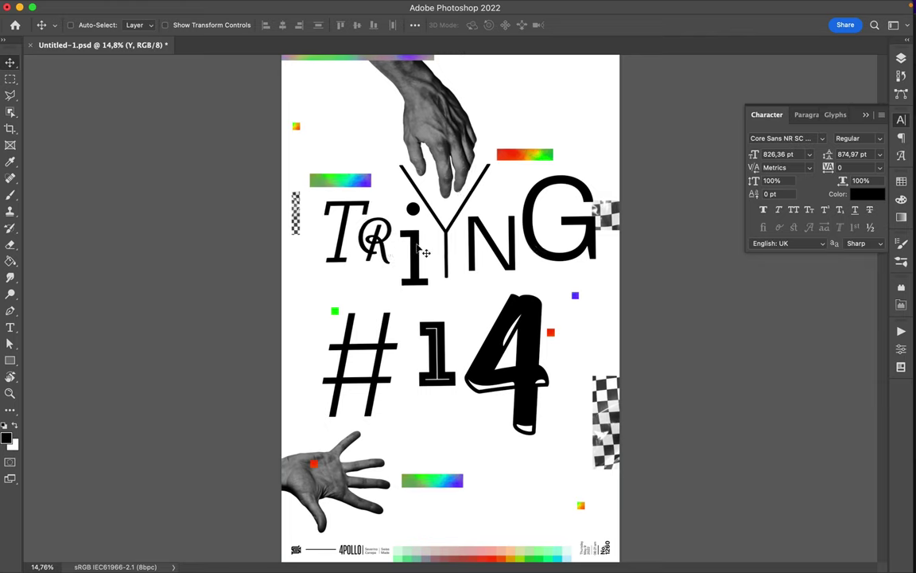
pyautogui.keyDown('ctrl'); pyautogui.click(366, 256); pyautogui.keyUp('ctrl')
pyautogui.keyDown('ctrl'); pyautogui.click(448, 237); pyautogui.keyUp('ctrl')
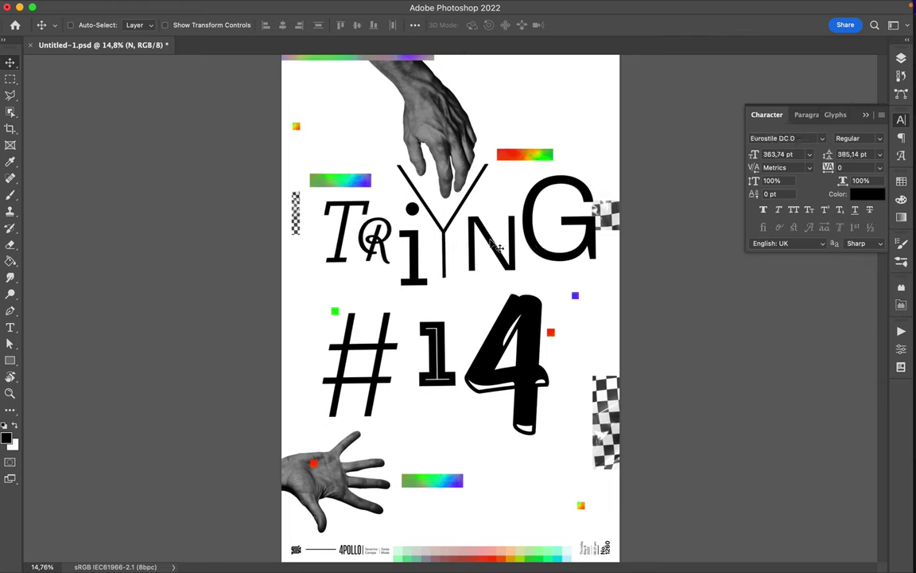
pyautogui.moveTo(385, 395); pyautogui.dragTo(395, 395)
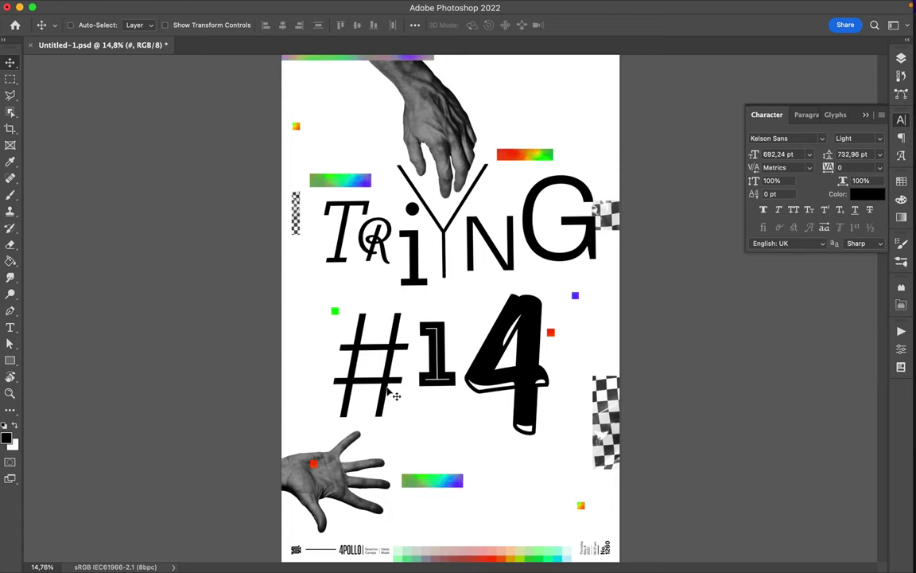
pyautogui.moveTo(340, 69); pyautogui.dragTo(516, 112)
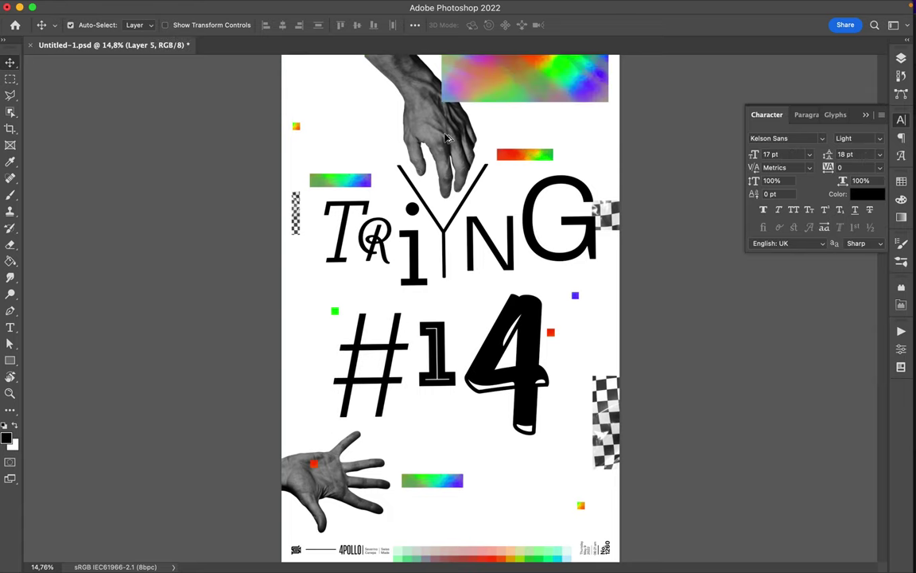
# Rotate the gradient rectangle -90° and place it along the right edge
pyautogui.keyDown('ctrl'); pyautogui.click(448, 139); pyautogui.keyUp('ctrl')
pyautogui.keyDown('ctrl'); pyautogui.click(461, 67); pyautogui.keyUp('ctrl')
pyautogui.hotkey('ctrl', 't')
pyautogui.moveTo(481, 101)
pyautogui.mouseDown()
pyautogui.moveTo(541, 170)
pyautogui.moveTo(637, 146)
pyautogui.moveTo(602, 173)
pyautogui.mouseUp()
pyautogui.press('Return')
pyautogui.scroll(-1, 637, 146)
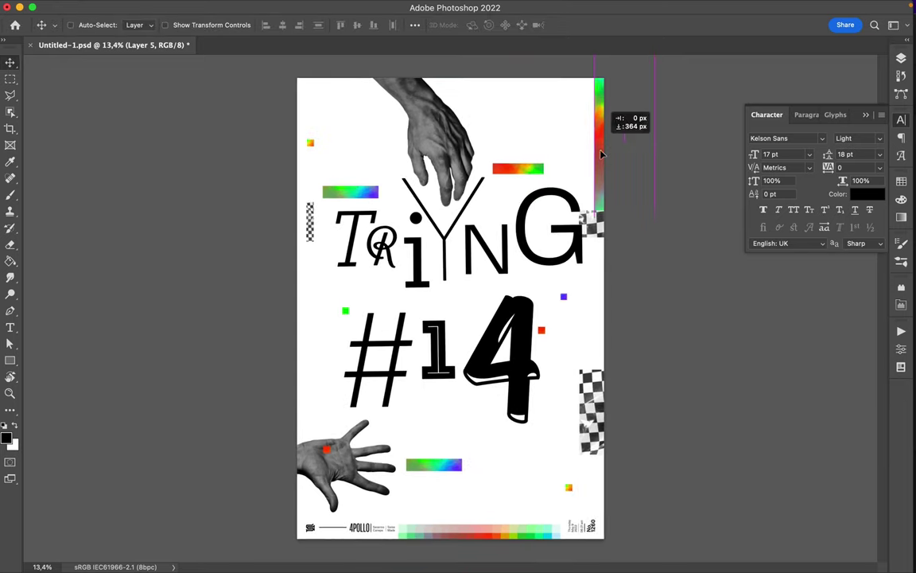
pyautogui.moveTo(592, 224); pyautogui.dragTo(582, 434)
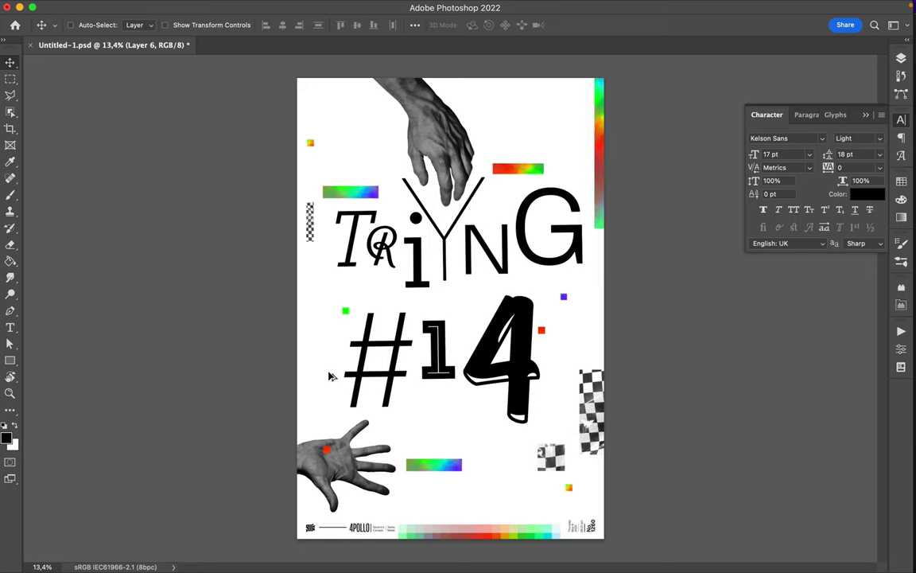
# Rotate the checkered piece 90° onto the left edge and raise the pixel bar to the 4's base
pyautogui.moveTo(327, 375); pyautogui.dragTo(66, 326)
pyautogui.hotkey('ctrl', 't')
pyautogui.moveTo(318, 333); pyautogui.dragTo(424, 308)
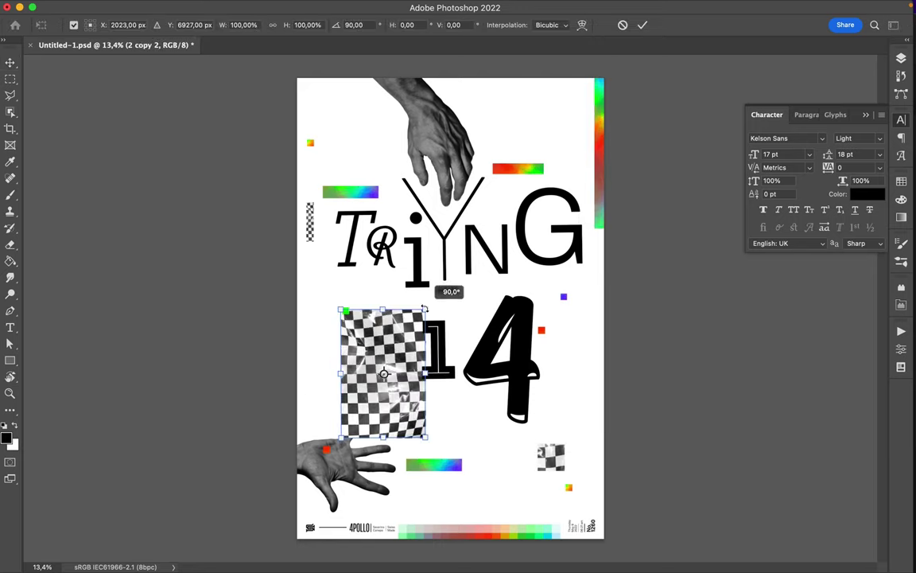
pyautogui.press('Return')
pyautogui.moveTo(384, 374); pyautogui.dragTo(270, 386)
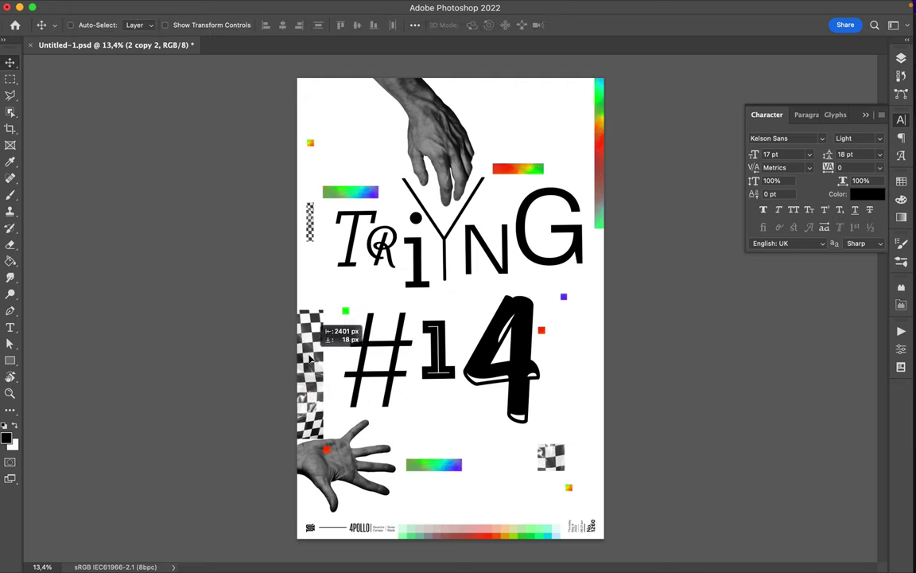
pyautogui.moveTo(492, 454); pyautogui.dragTo(532, 347)
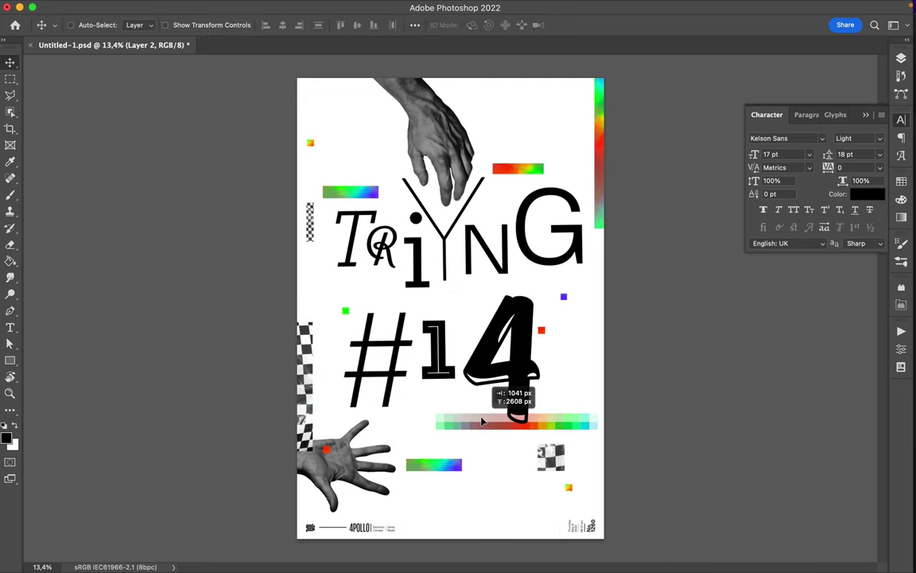
# Rotate the lower hand to point upward at the bottom centre
pyautogui.moveTo(433, 464); pyautogui.dragTo(386, 430)
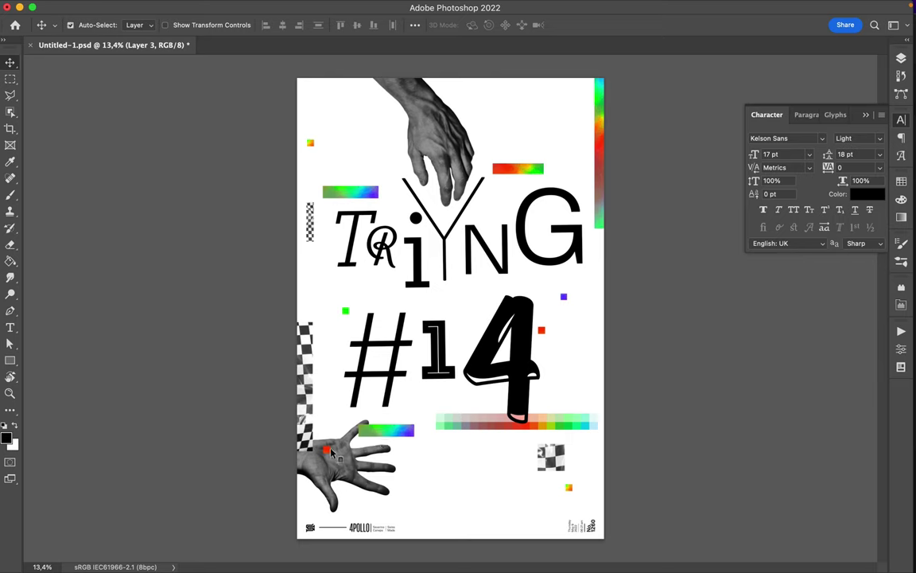
pyautogui.moveTo(433, 490); pyautogui.dragTo(505, 487)
pyautogui.hotkey('ctrl', 't')
pyautogui.moveTo(481, 390)
pyautogui.mouseDown()
pyautogui.moveTo(371, 387)
pyautogui.moveTo(338, 408)
pyautogui.mouseUp()
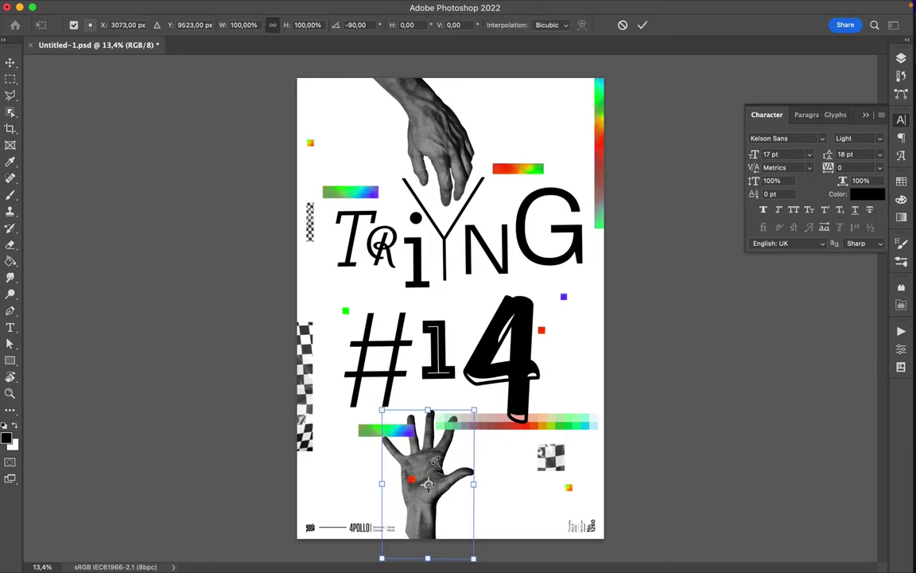
pyautogui.press('Return')
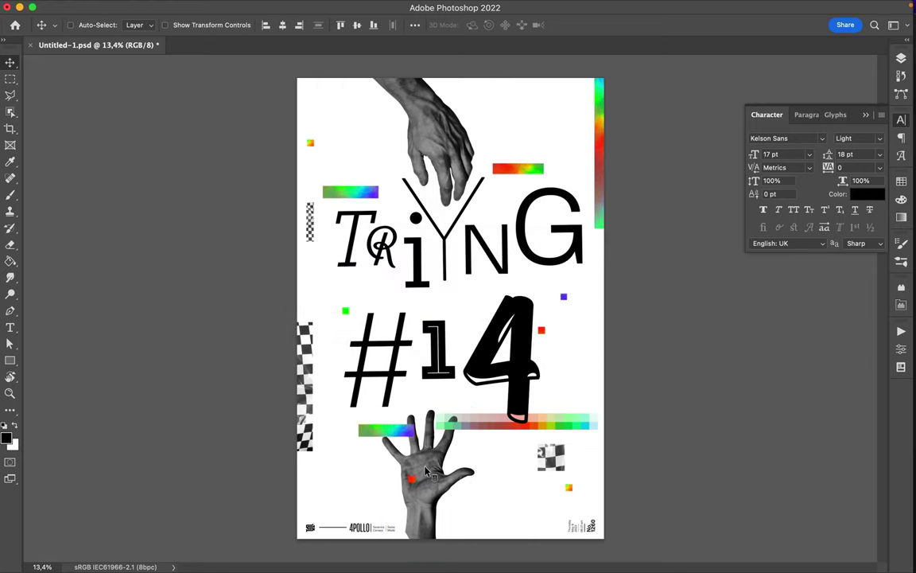
pyautogui.moveTo(429, 472); pyautogui.dragTo(448, 486)
# Rearrange the gradient bars and orange, green and red squares, then save the poster
pyautogui.moveTo(449, 436); pyautogui.dragTo(449, 445)
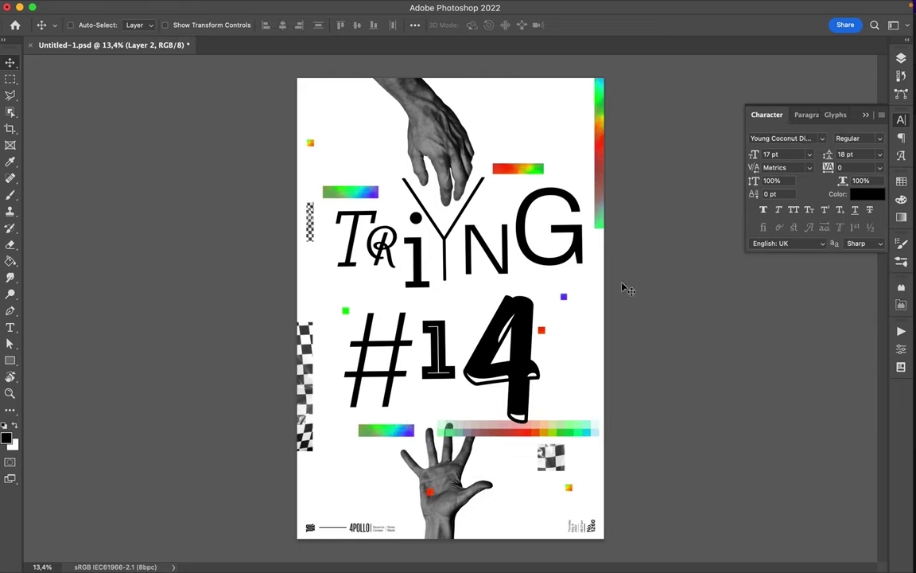
pyautogui.moveTo(395, 440); pyautogui.dragTo(369, 467)
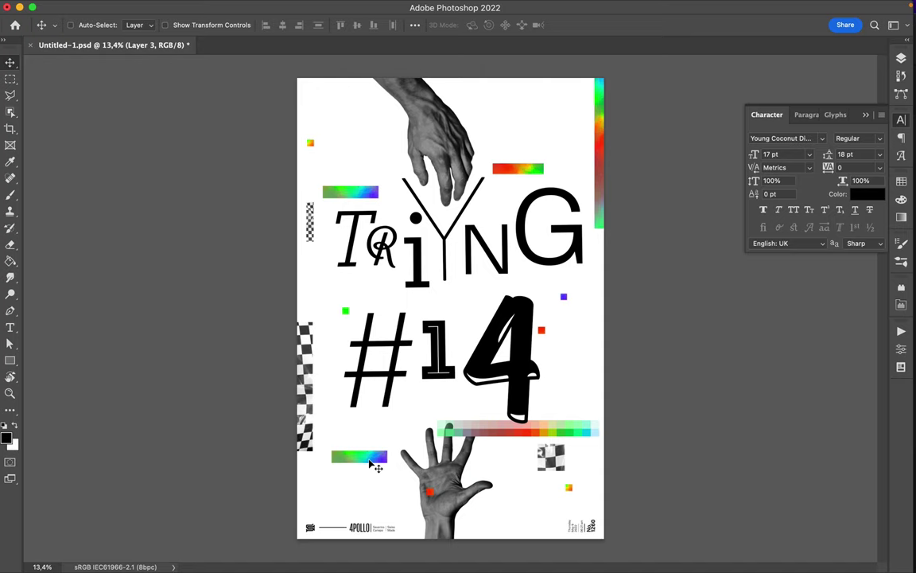
pyautogui.press('Delete')
pyautogui.moveTo(351, 191); pyautogui.dragTo(355, 124)
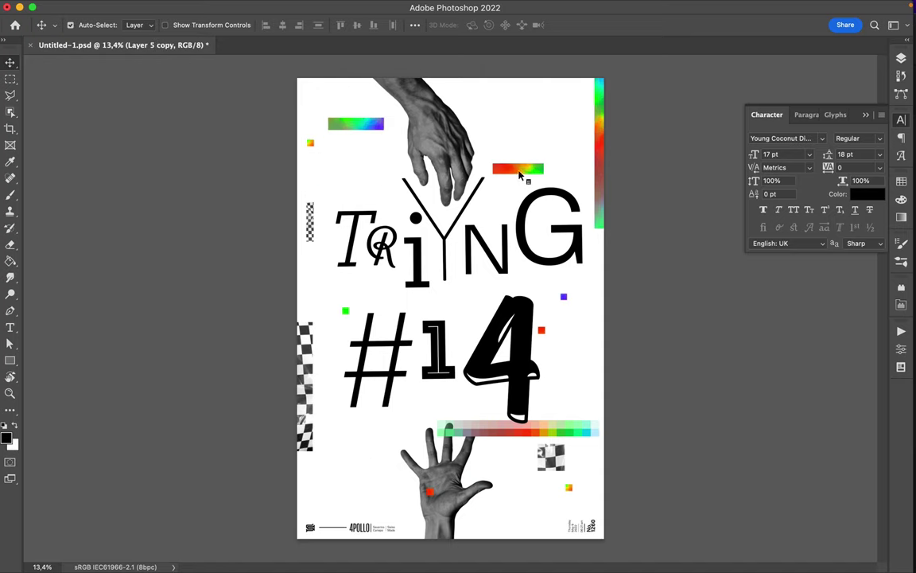
pyautogui.moveTo(518, 169); pyautogui.dragTo(552, 140)
pyautogui.moveTo(311, 142); pyautogui.dragTo(327, 177)
pyautogui.moveTo(345, 310); pyautogui.dragTo(326, 425)
pyautogui.moveTo(542, 330); pyautogui.dragTo(583, 414)
pyautogui.hotkey('ctrl', 's')
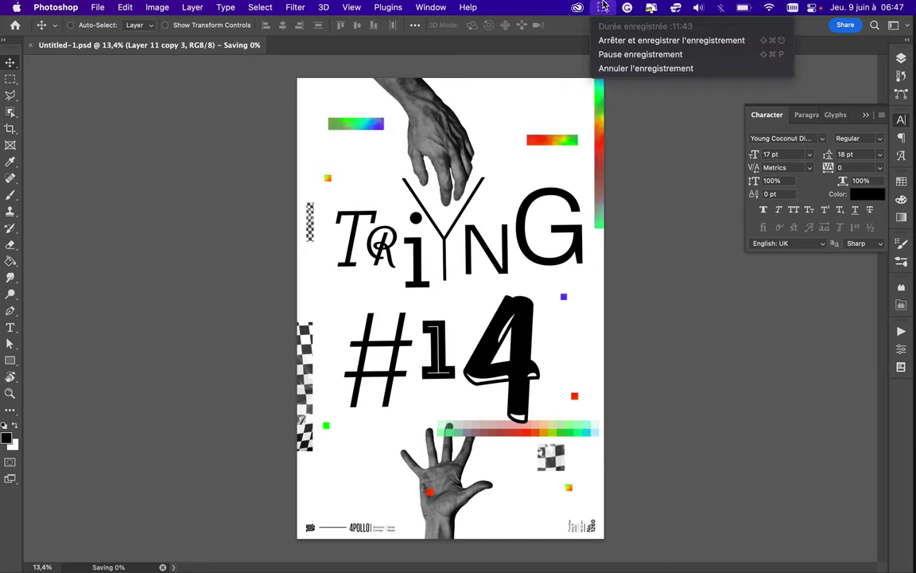